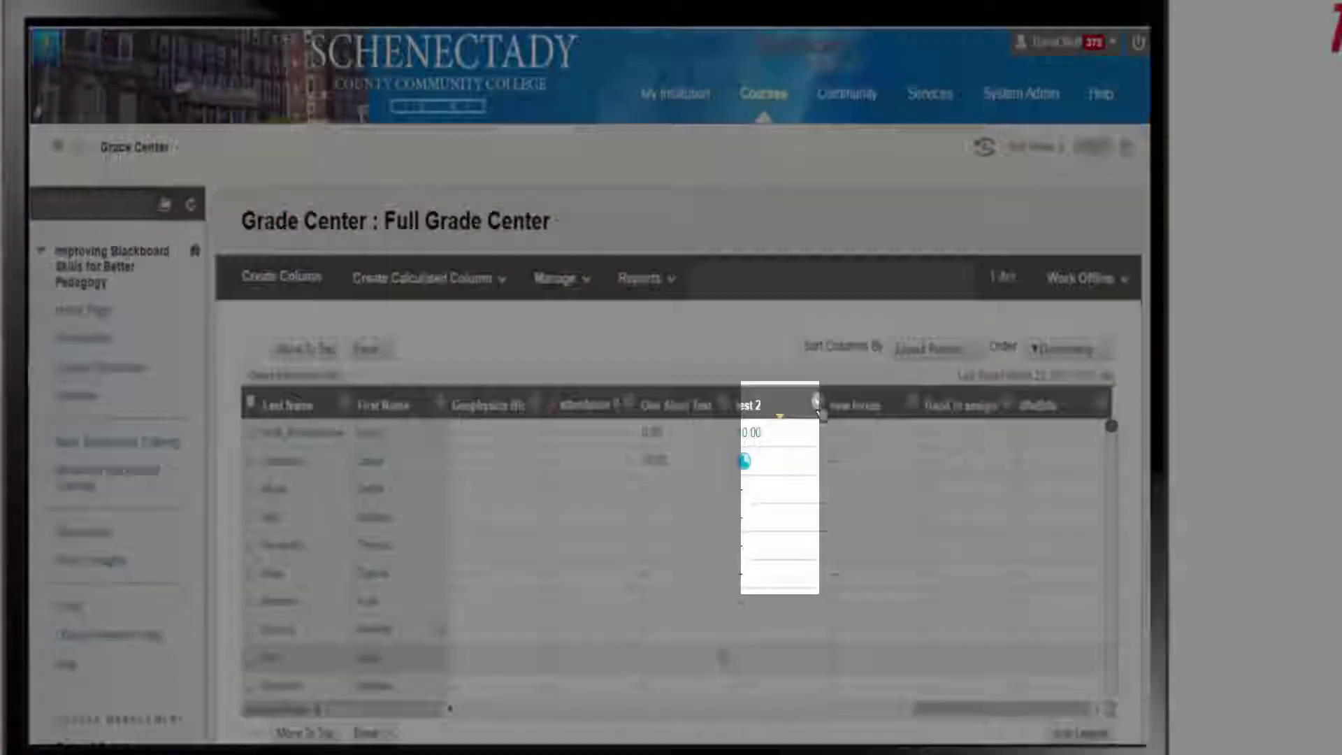
# - Open Download Results from the test 2 column's header menu in the Full Grade Center
pyautogui.click(818, 407)
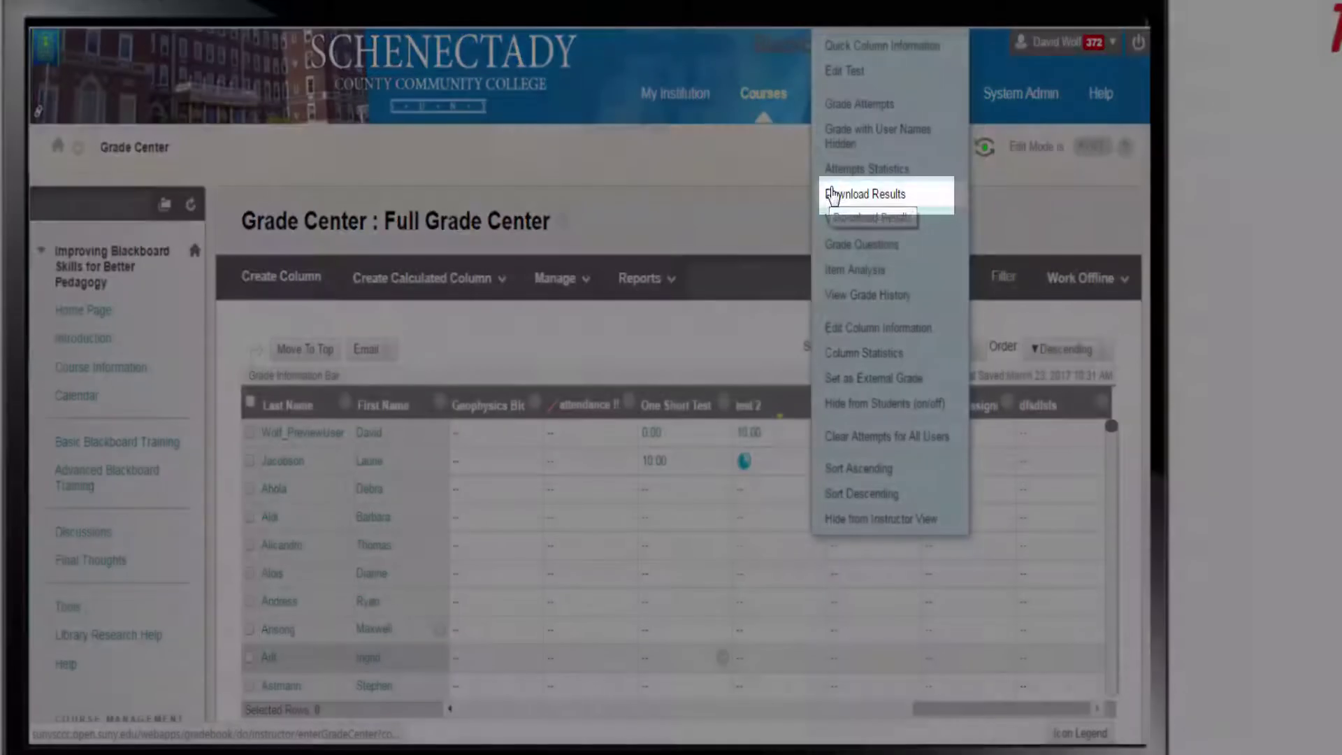
pyautogui.click(864, 193)
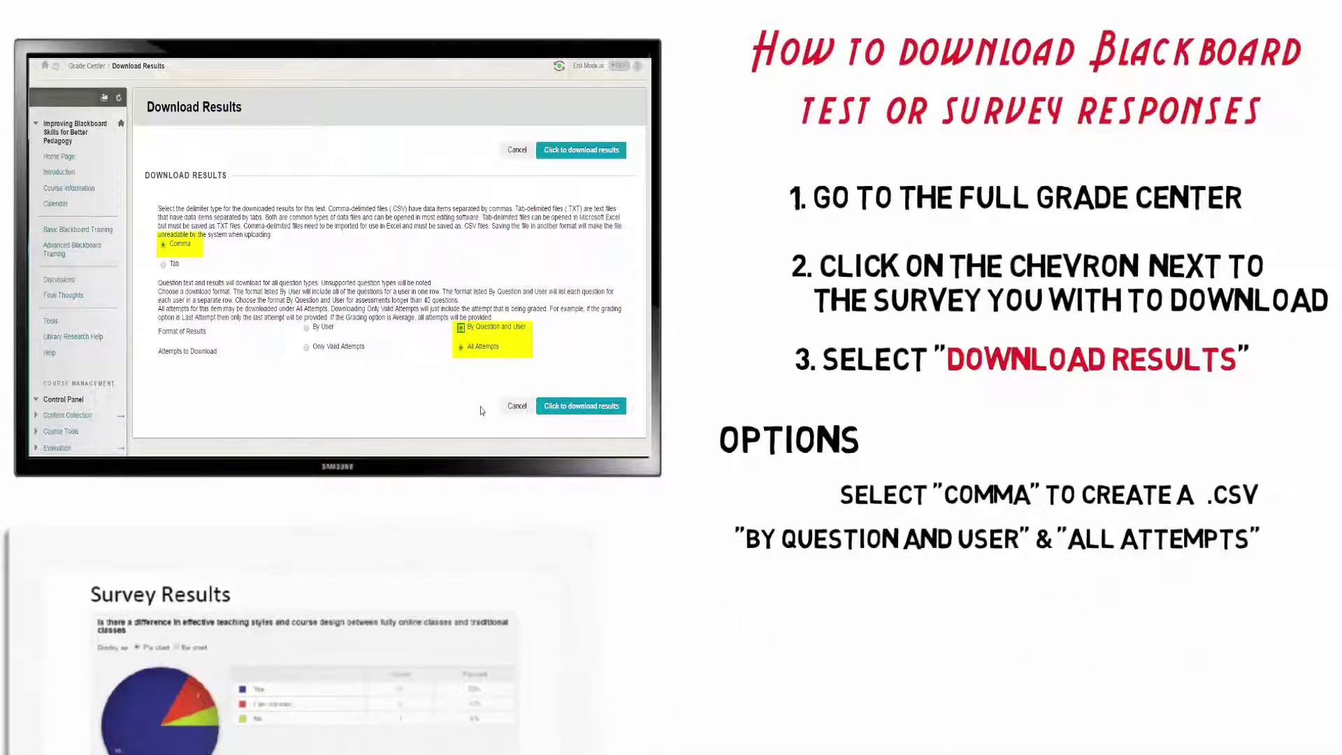